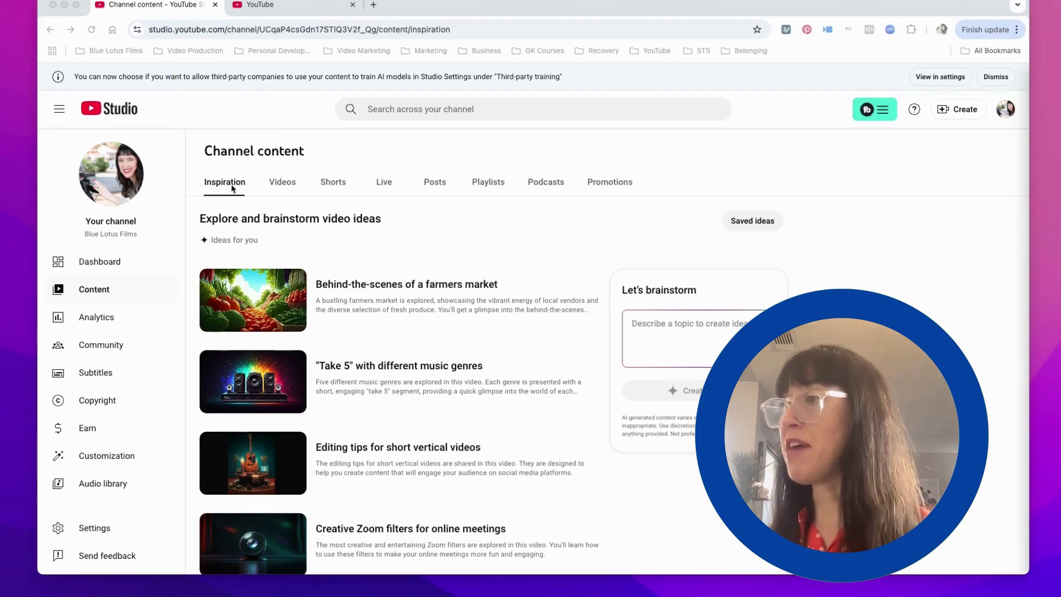
Step: Open the "Take 5" with different music genres idea from the Inspiration list
scroll(445, 305, "down", 2)
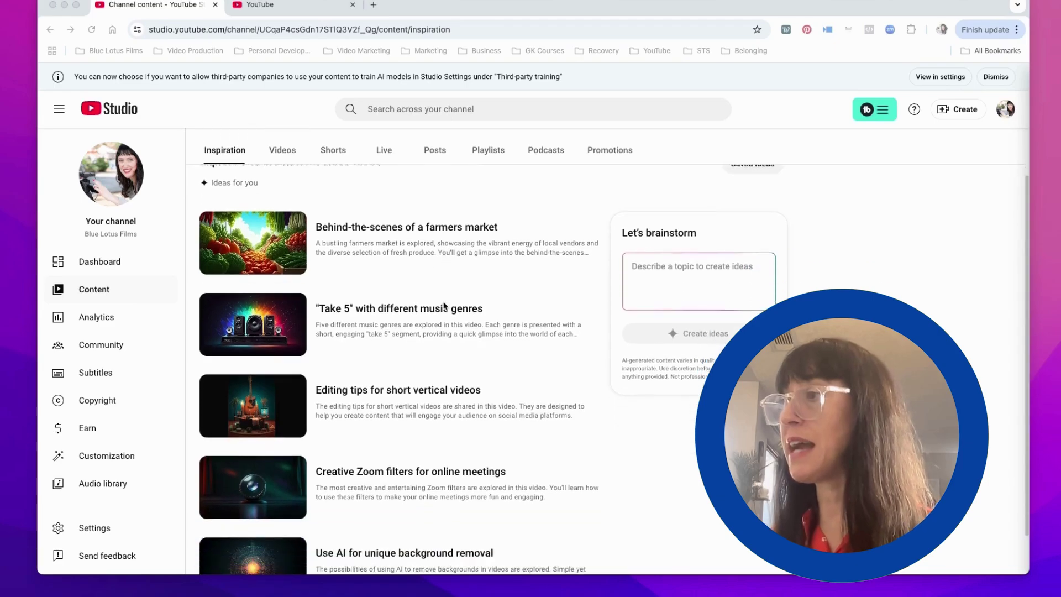
scroll(444, 306, "down", 1)
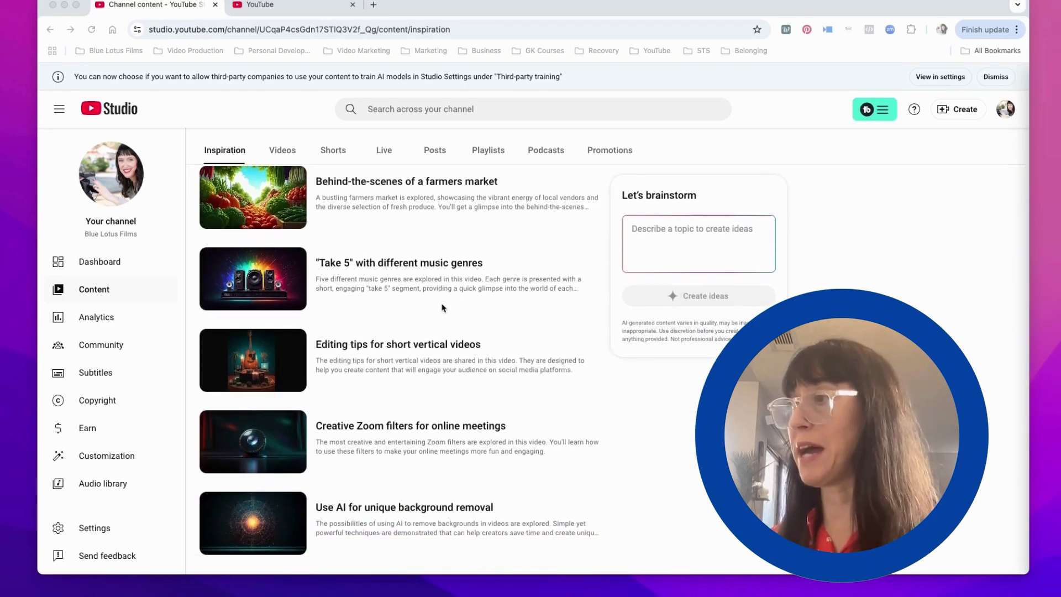
scroll(442, 306, "up", 3)
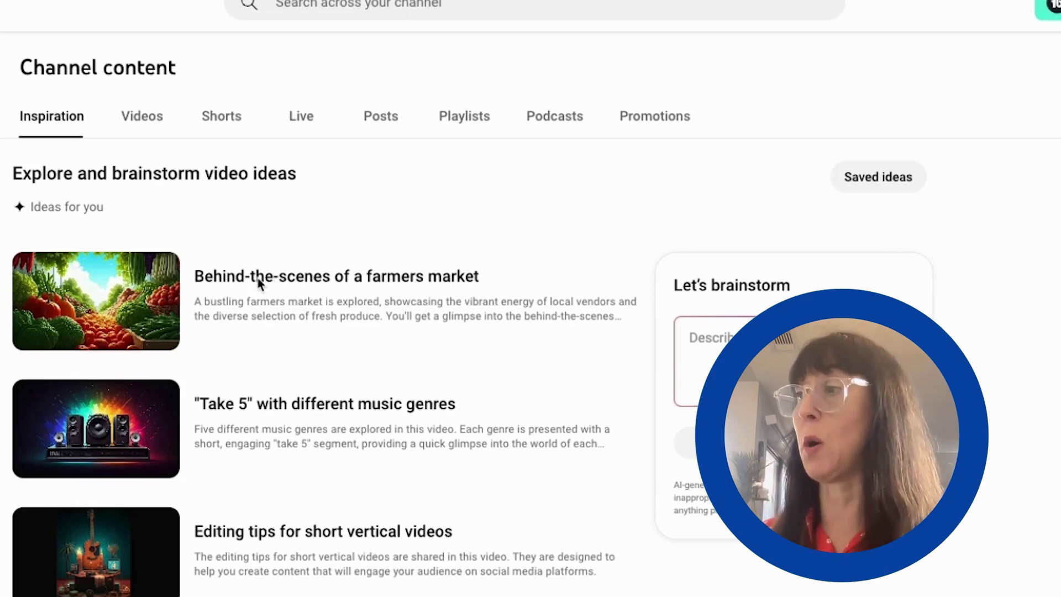
scroll(334, 301, "down", 3)
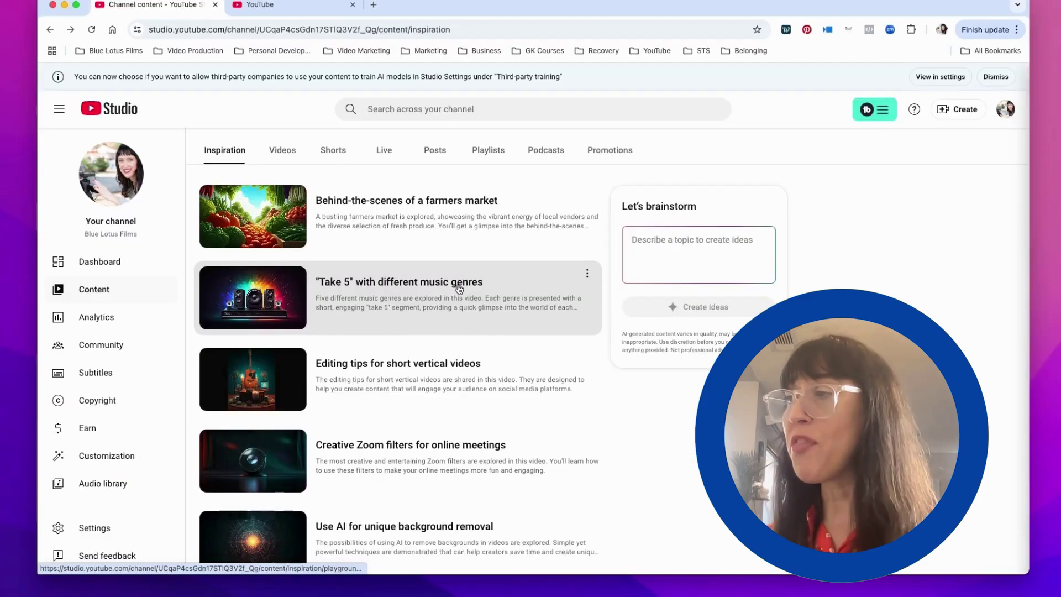
left_click(459, 287)
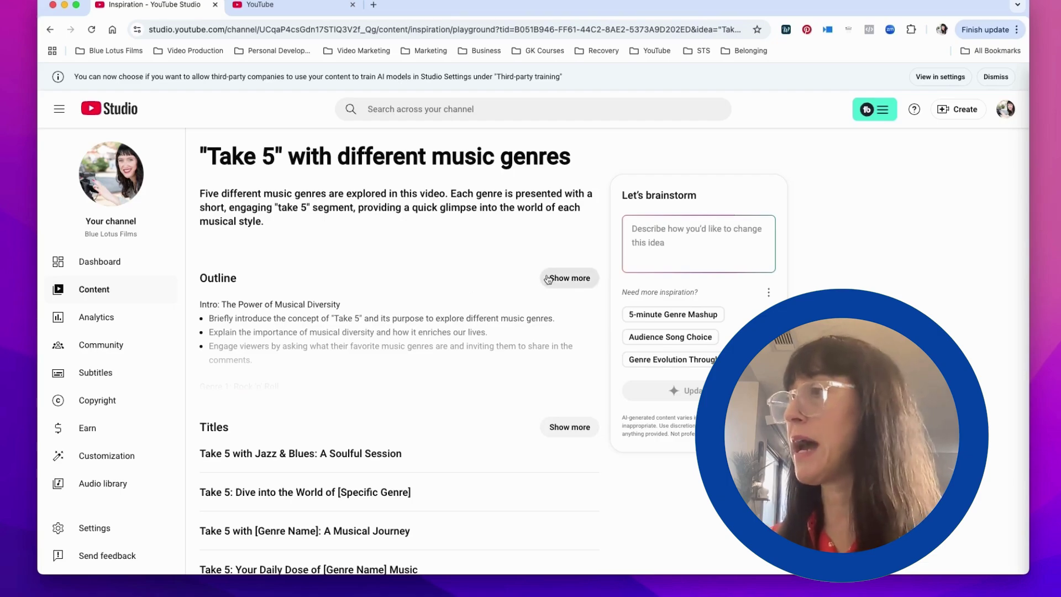
Step: Expand the "Take 5" idea's full outline, read through its genre cards, then return to its summary
left_click(565, 279)
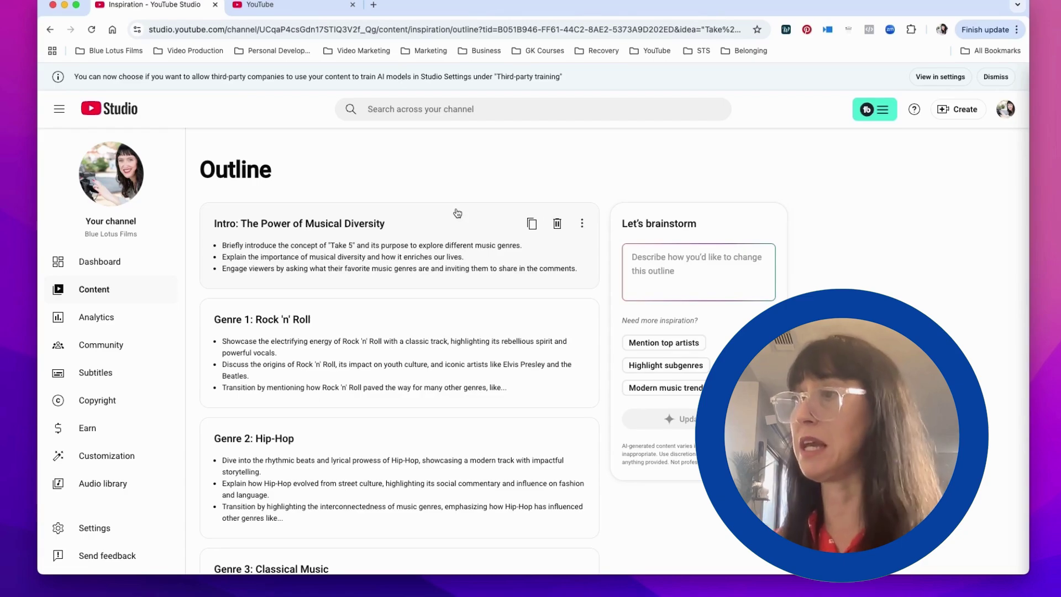
scroll(429, 322, "down", 1)
scroll(429, 322, "down", 5)
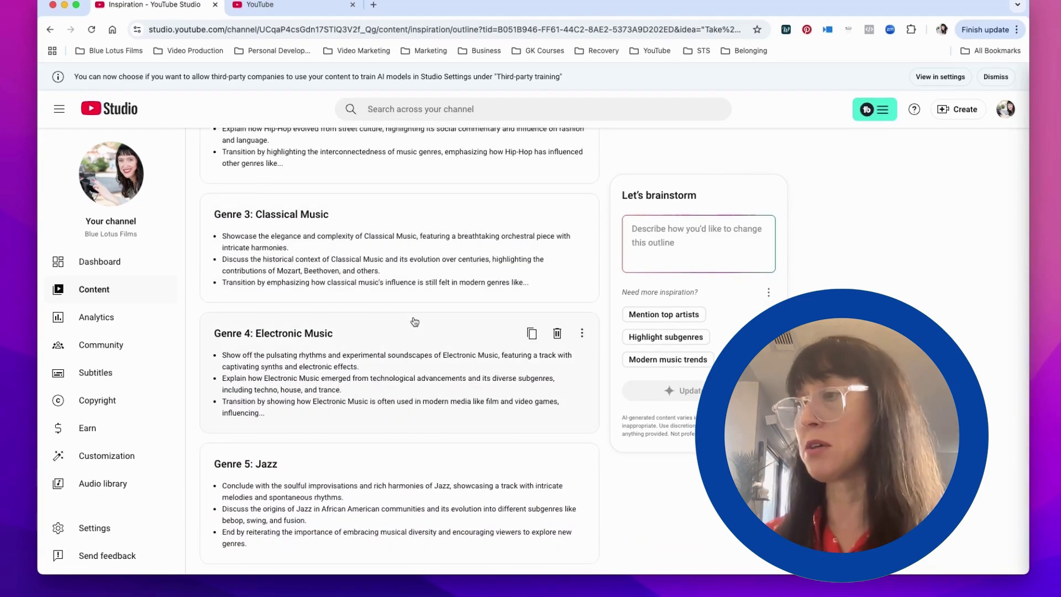
scroll(414, 320, "up", 5)
scroll(413, 320, "up", 2)
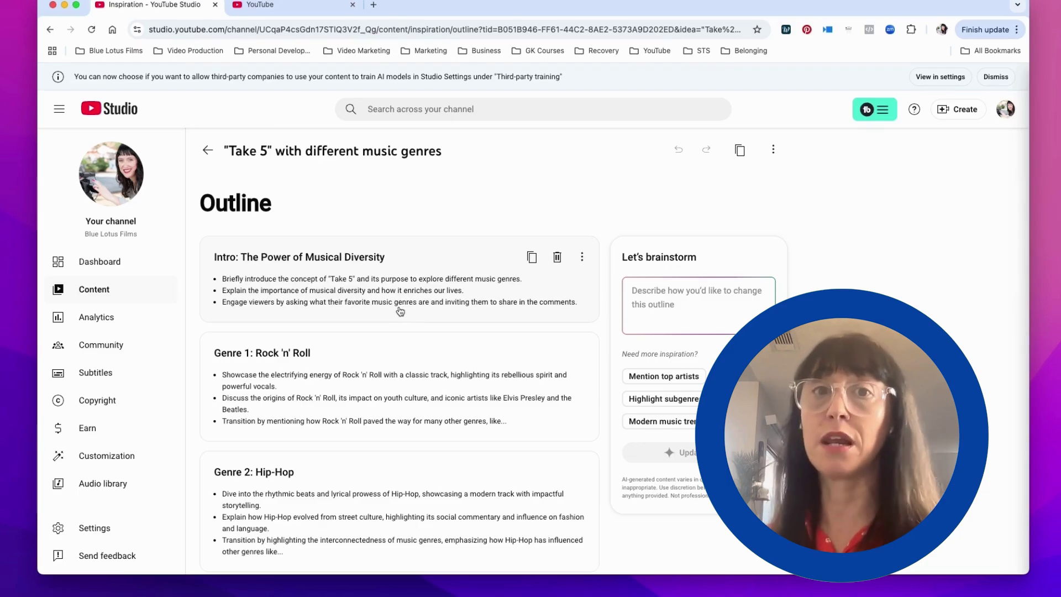
left_click(205, 152)
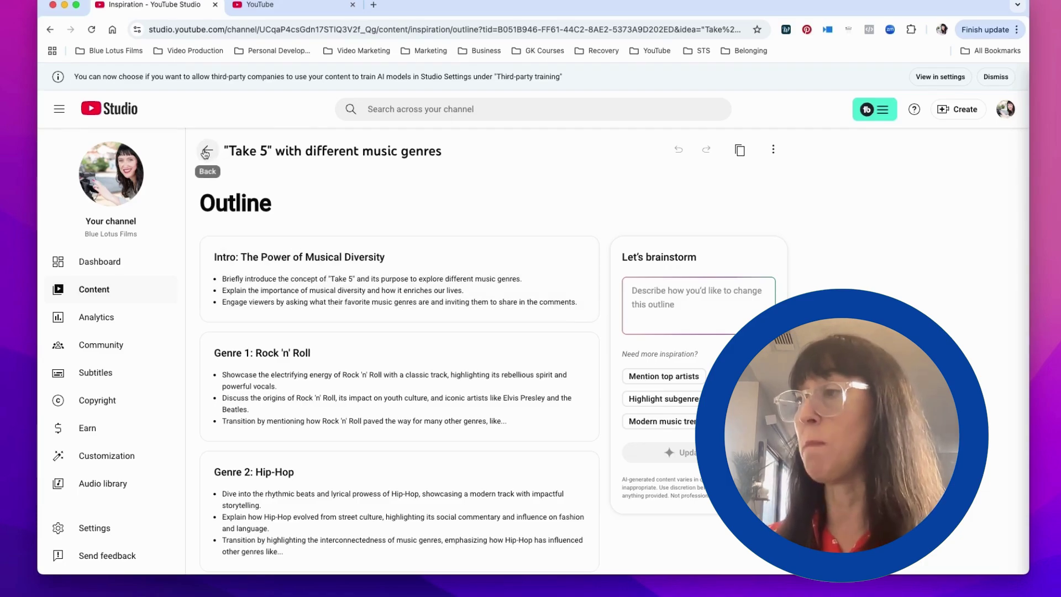
Step: Return to the Inspiration list of suggested video ideas and scroll through it
left_click(205, 150)
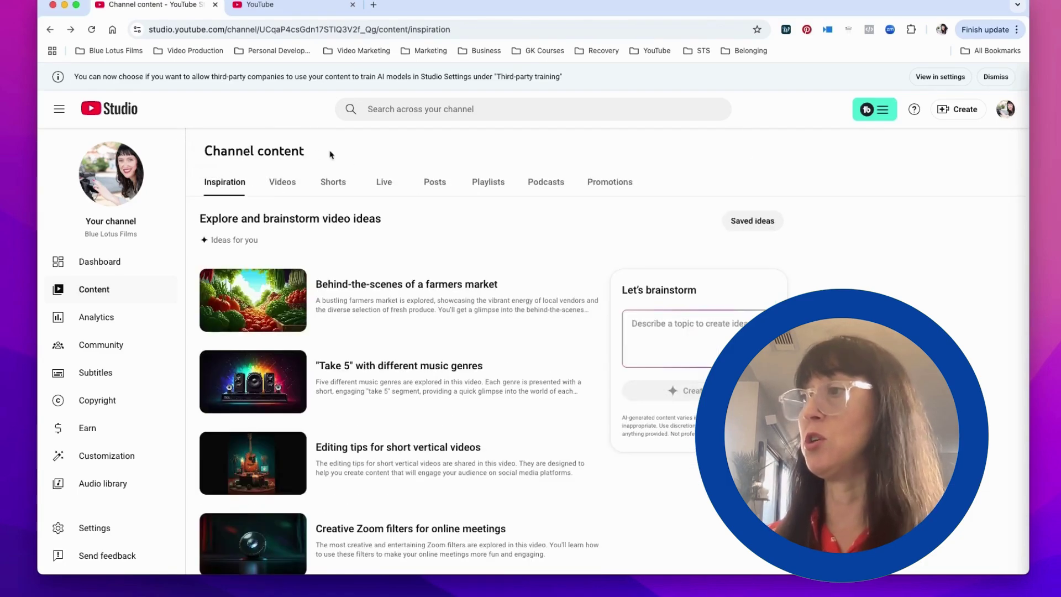
scroll(426, 289, "down", 1)
scroll(425, 288, "down", 3)
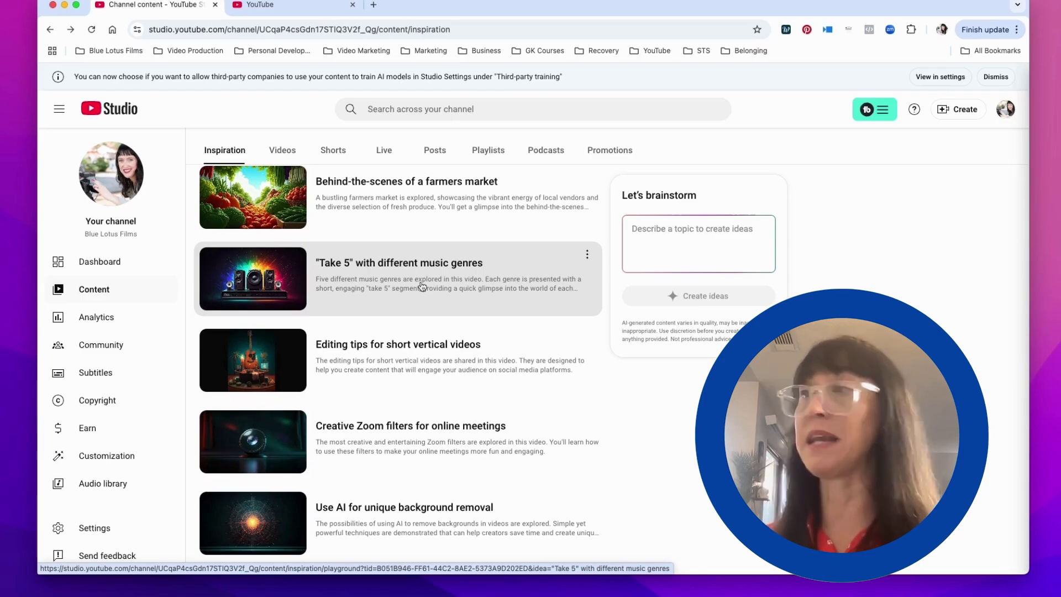
Step: Launch TubeBuddy's Keyword Explorer on the YouTube tab
left_click(306, 8)
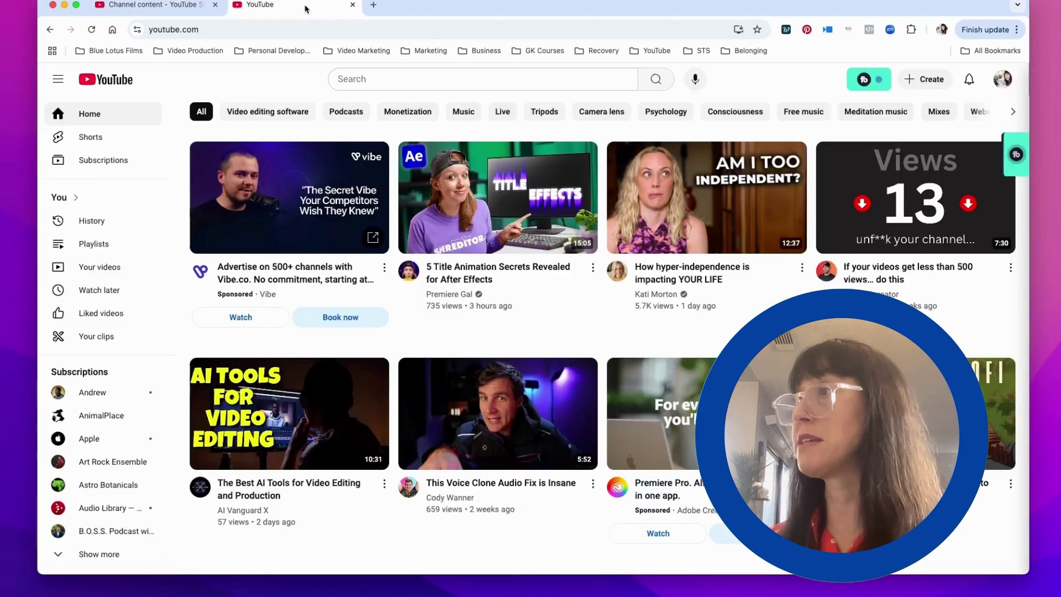
left_click(861, 81)
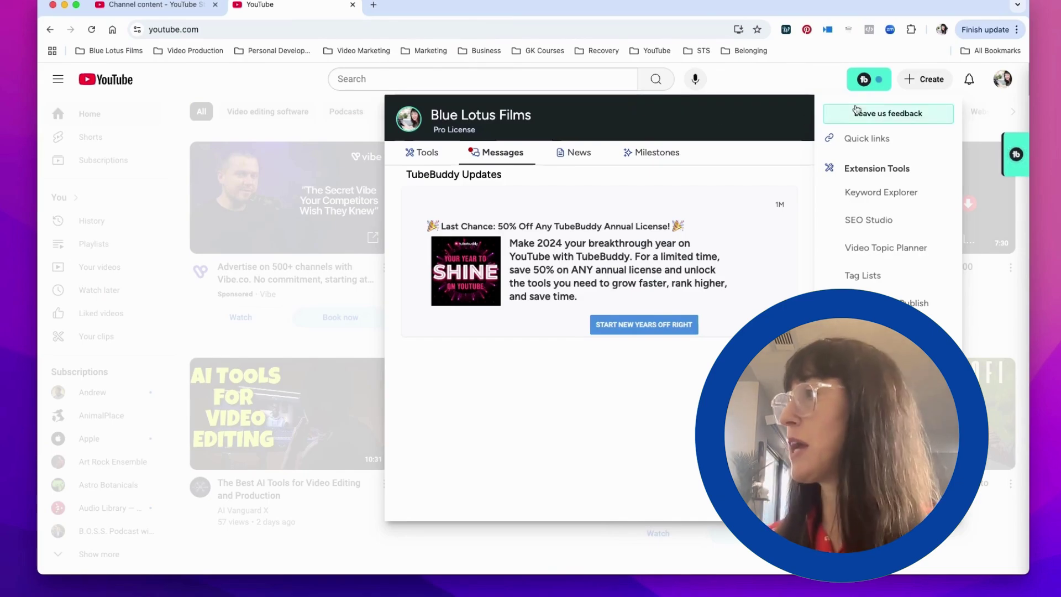
left_click(873, 193)
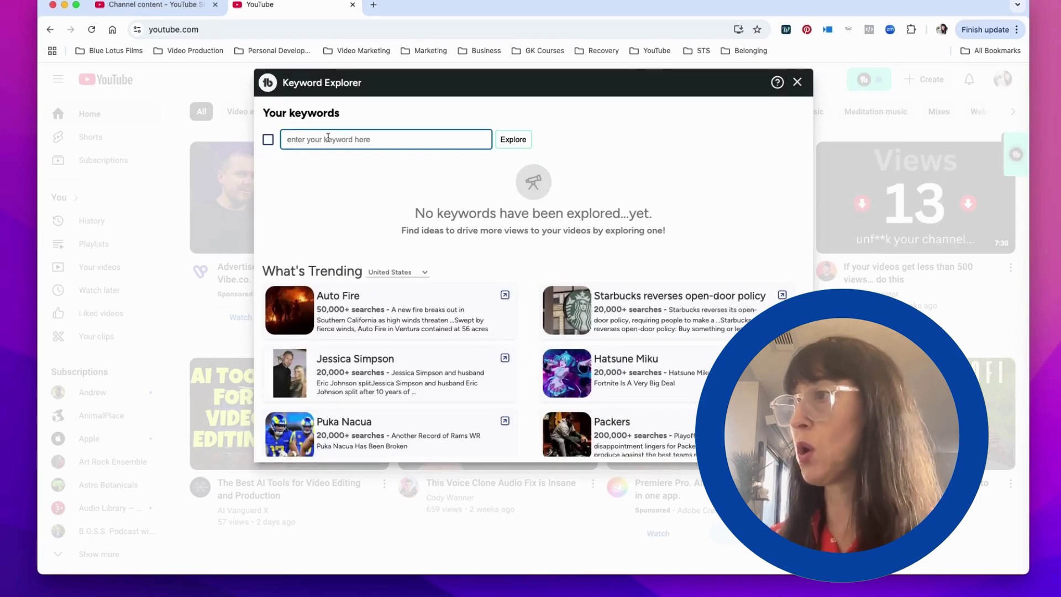
Step: Go back to the YouTube Studio Inspiration ideas list, leaving Keyword Explorer open in its tab
left_click(147, 11)
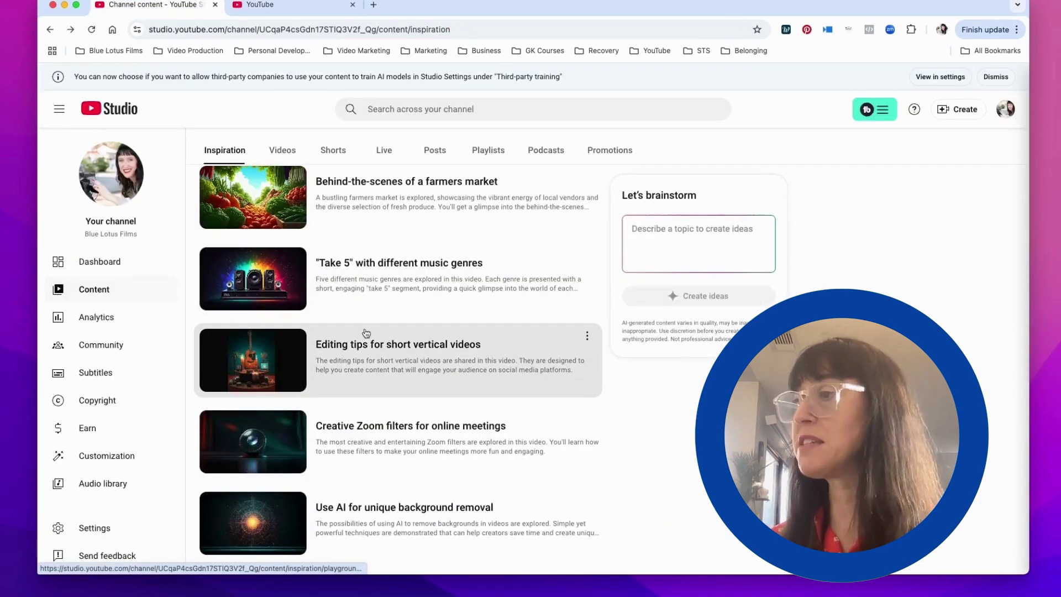
left_click(269, 13)
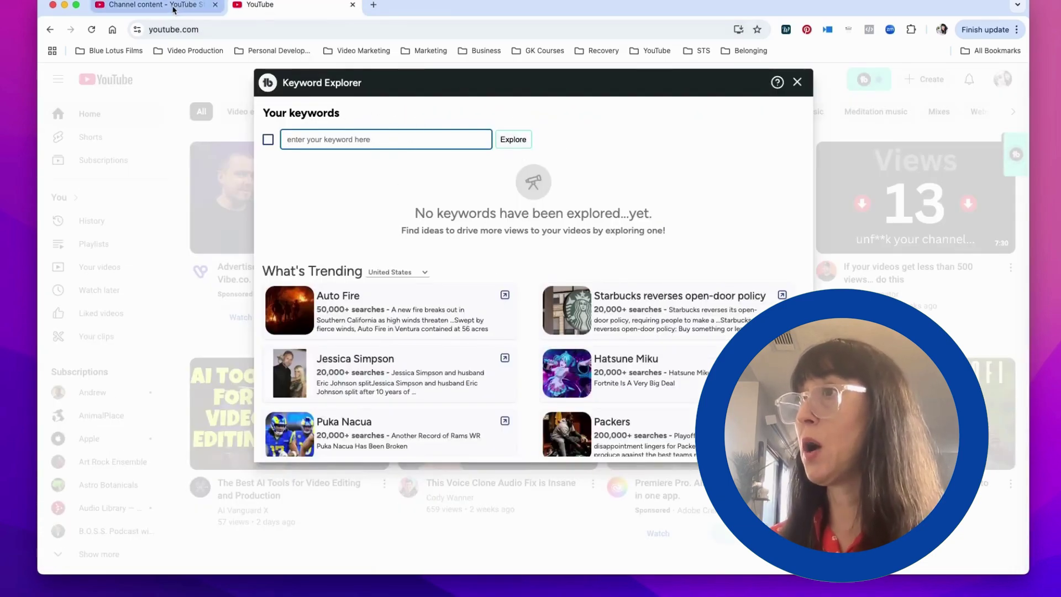
left_click(173, 10)
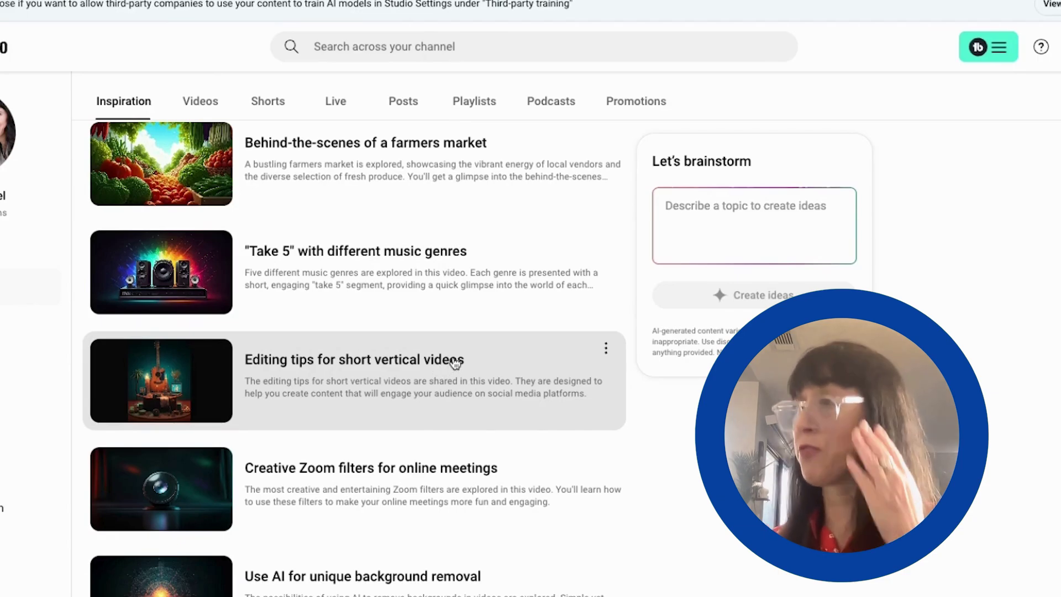
Step: Open "Editing tips for short vertical videos", read its full outline, then return to its summary
left_click(454, 364)
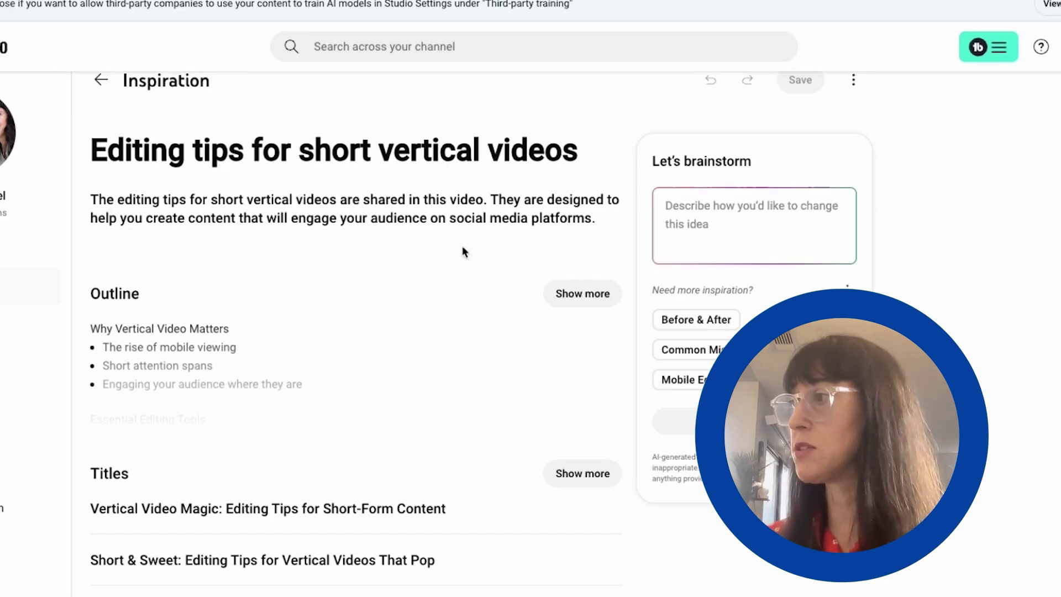
scroll(571, 298, "down", 1)
left_click(571, 295)
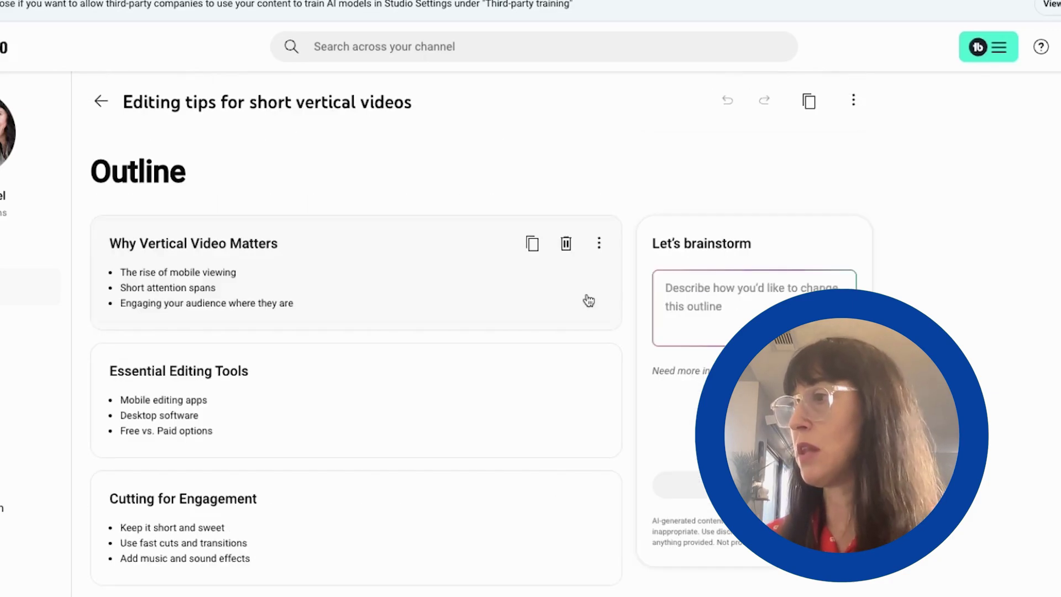
scroll(441, 189, "down", 1)
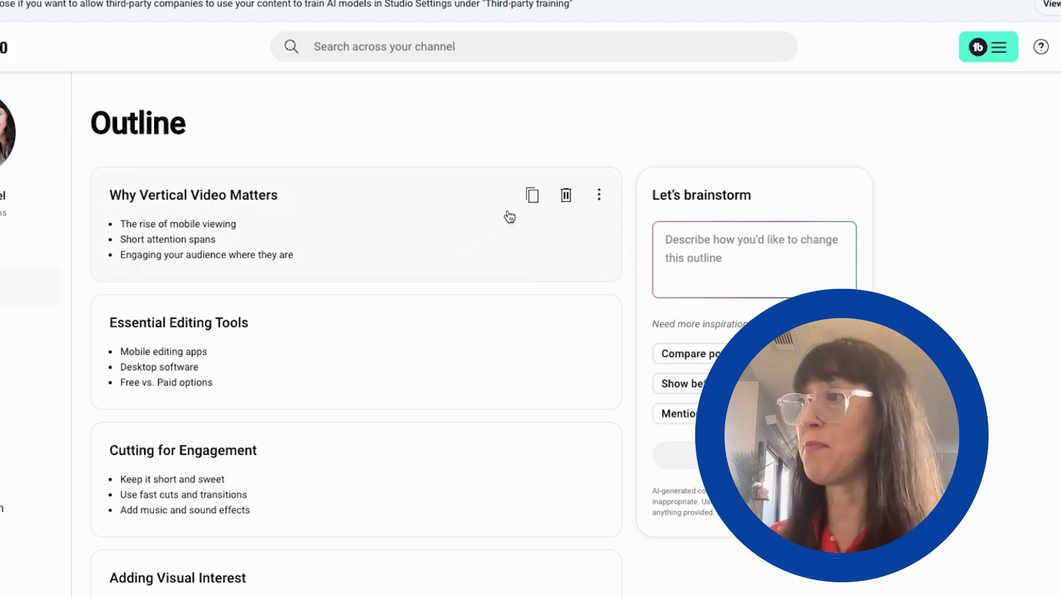
left_click(760, 267)
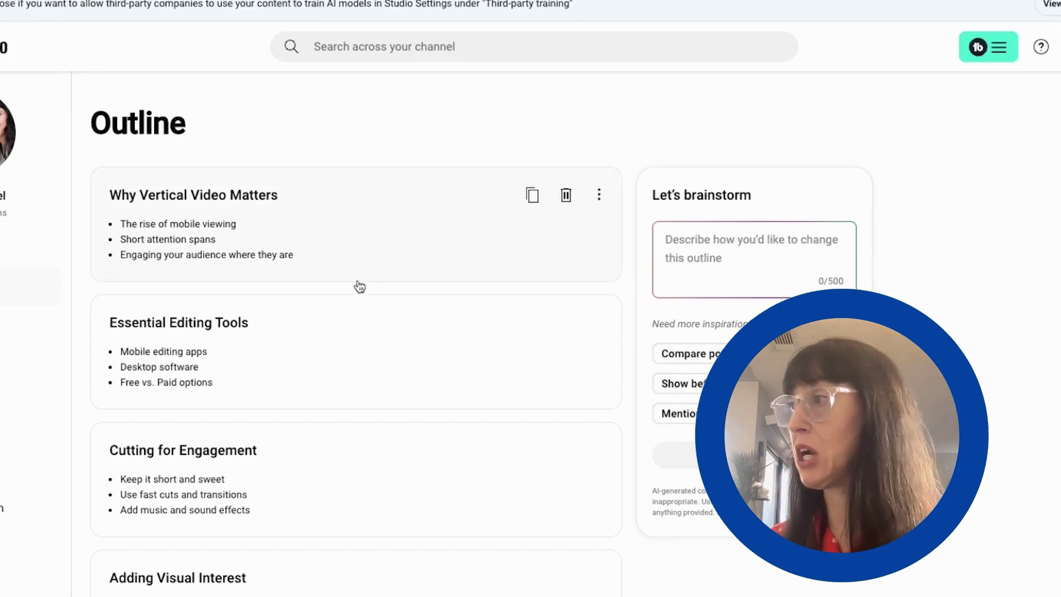
scroll(395, 254, "down", 1)
scroll(395, 254, "down", 2)
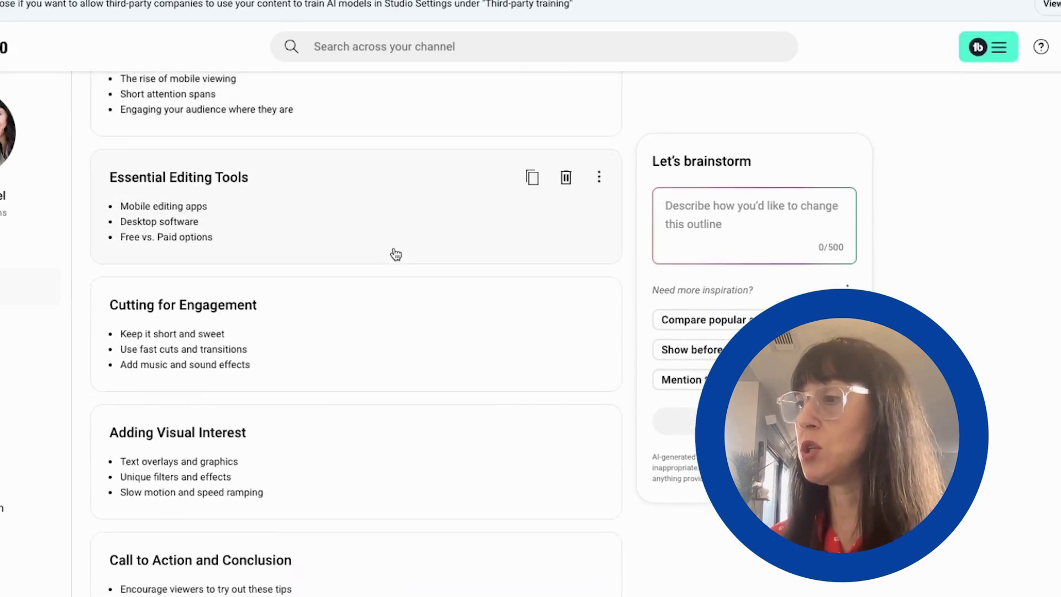
scroll(423, 243, "up", 4)
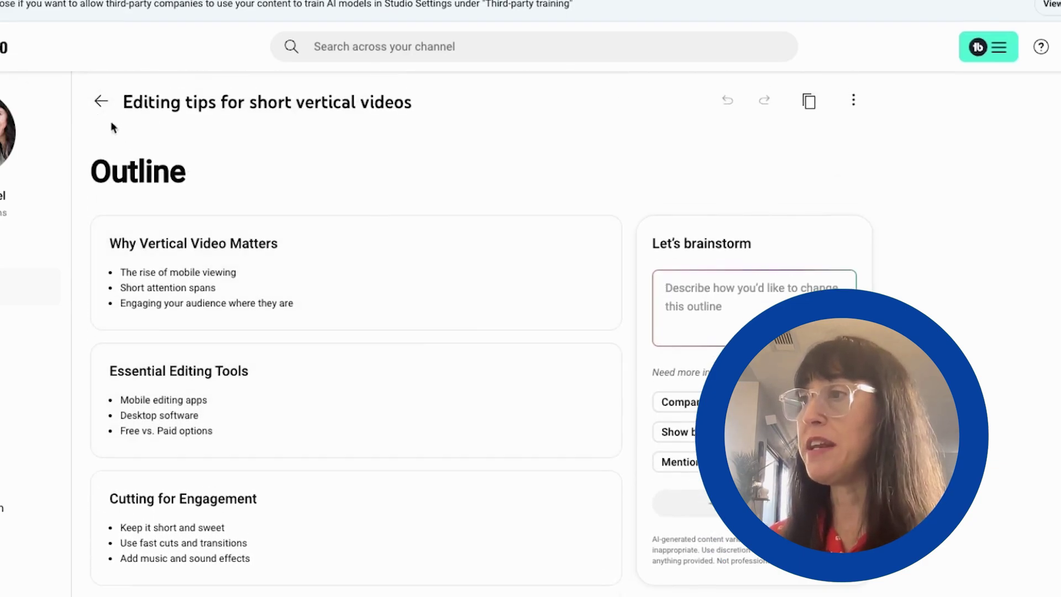
left_click(100, 101)
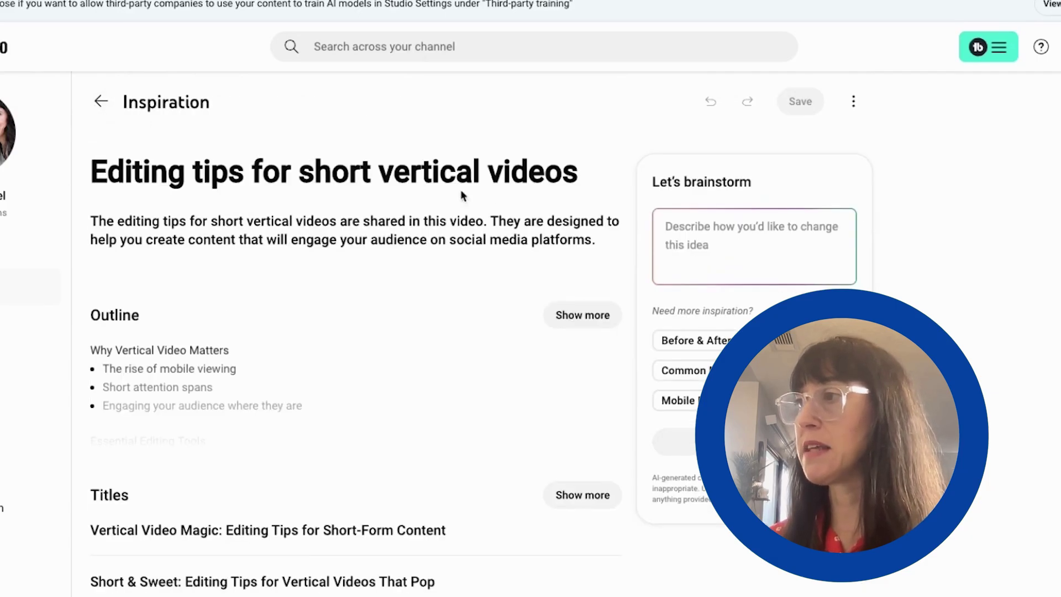
Step: Explore "editing tips for short vertical videos" in Keyword Explorer: Excellent, 100/100
triple_click(321, 181)
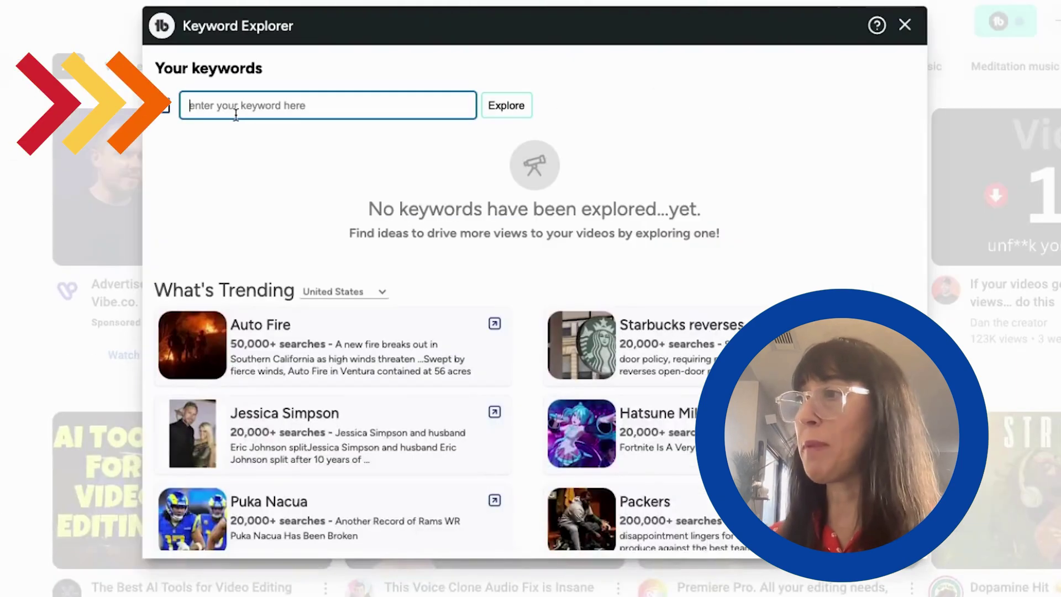
type("editing tips for short vertical videos")
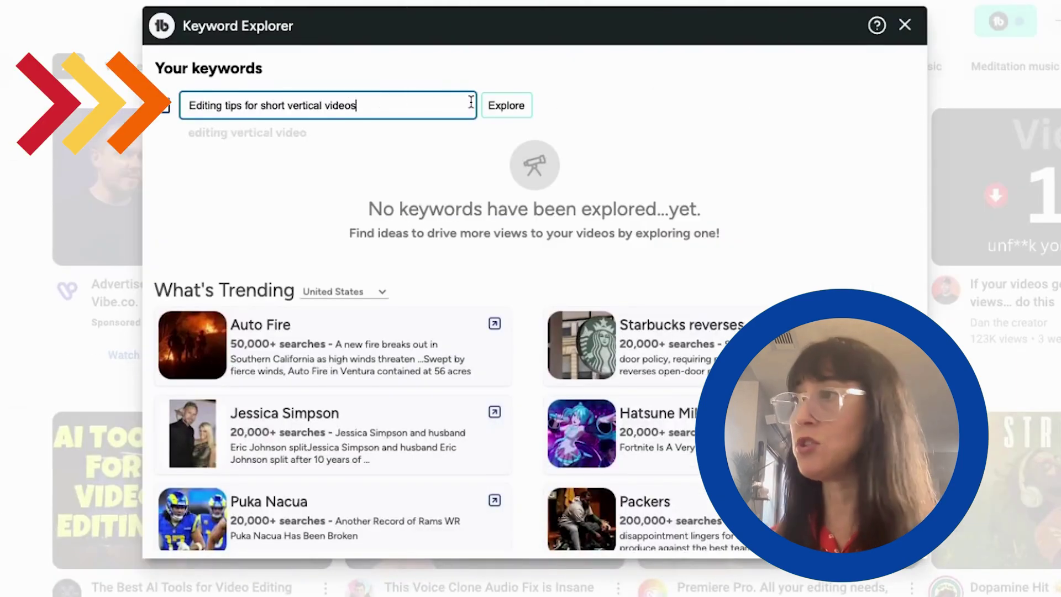
left_click(519, 113)
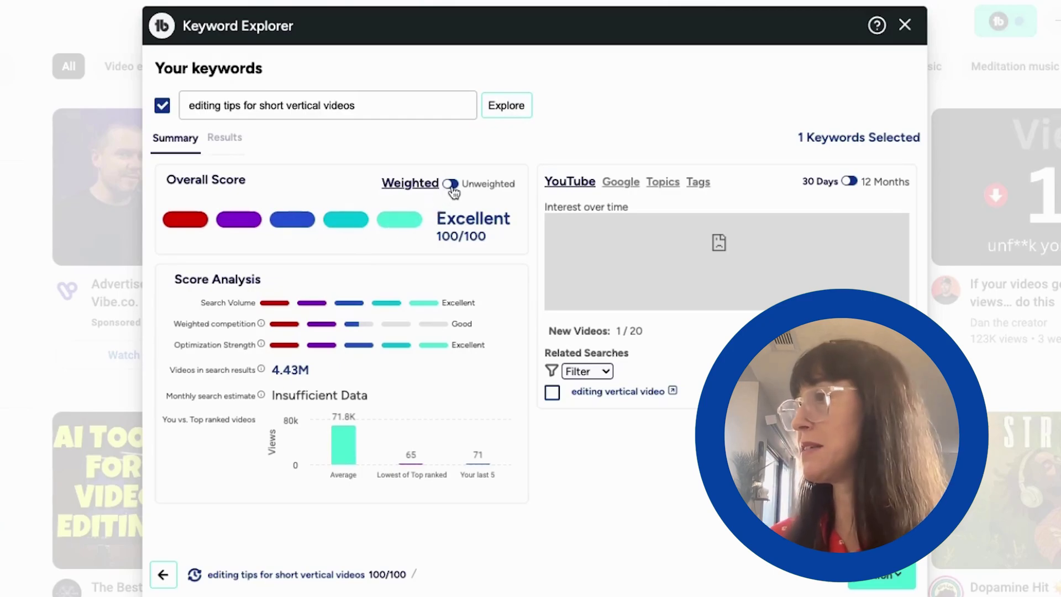
mouse_move(423, 186)
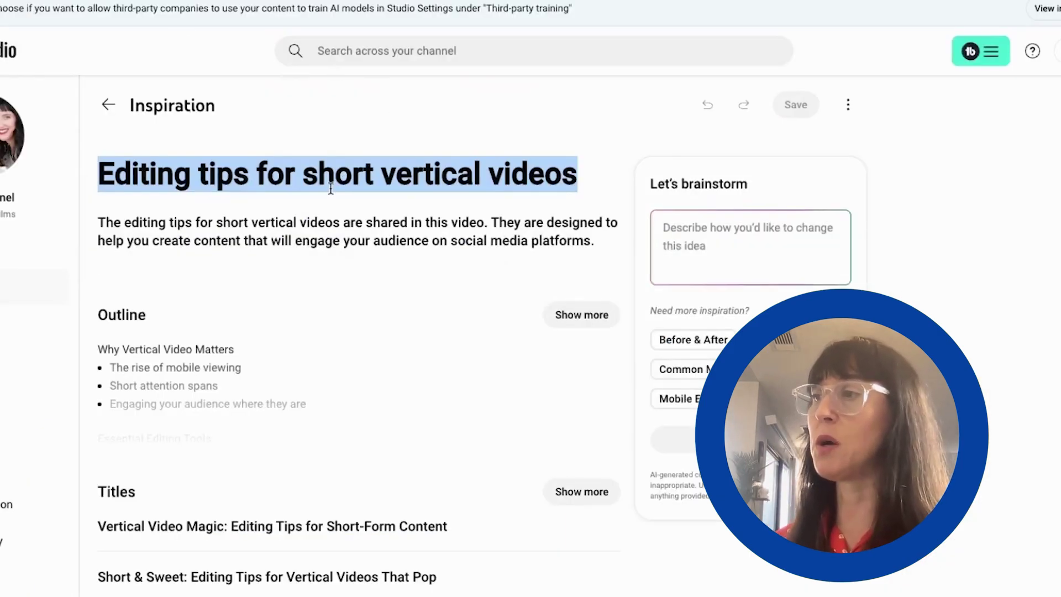
Step: Deselect the idea title and return to the Inspiration ideas list
left_click(330, 188)
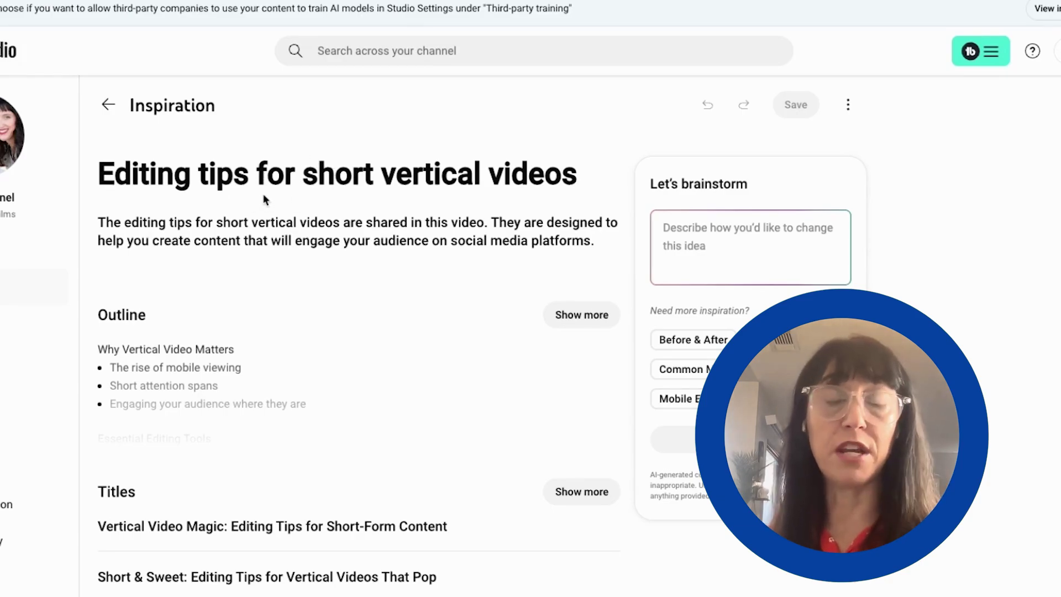
left_click(108, 104)
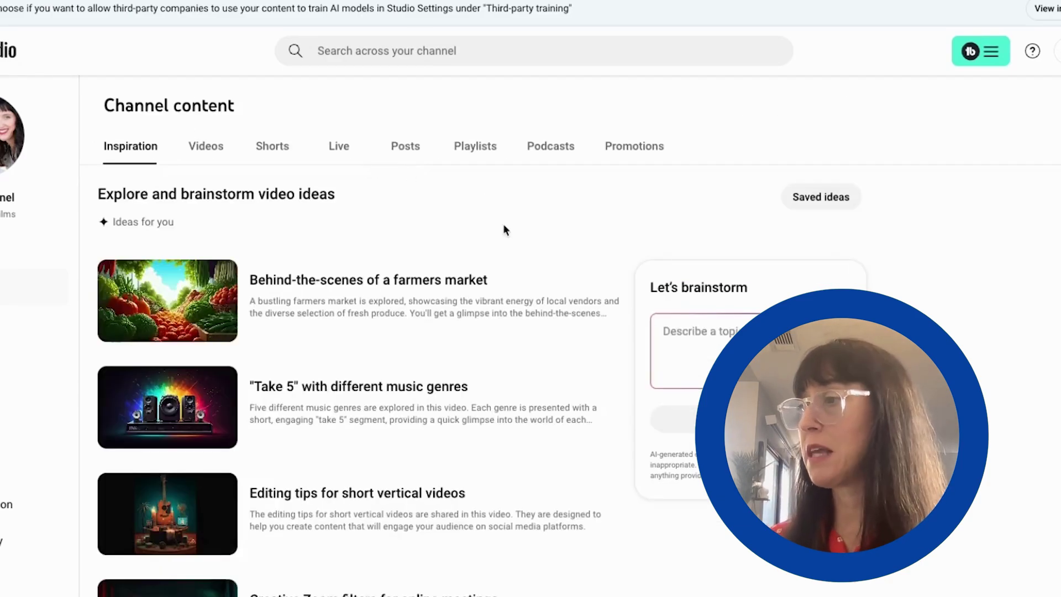
Step: Open the Creative Zoom filters for online meetings idea and copy its title for Keyword Explorer
scroll(503, 224, "down", 3)
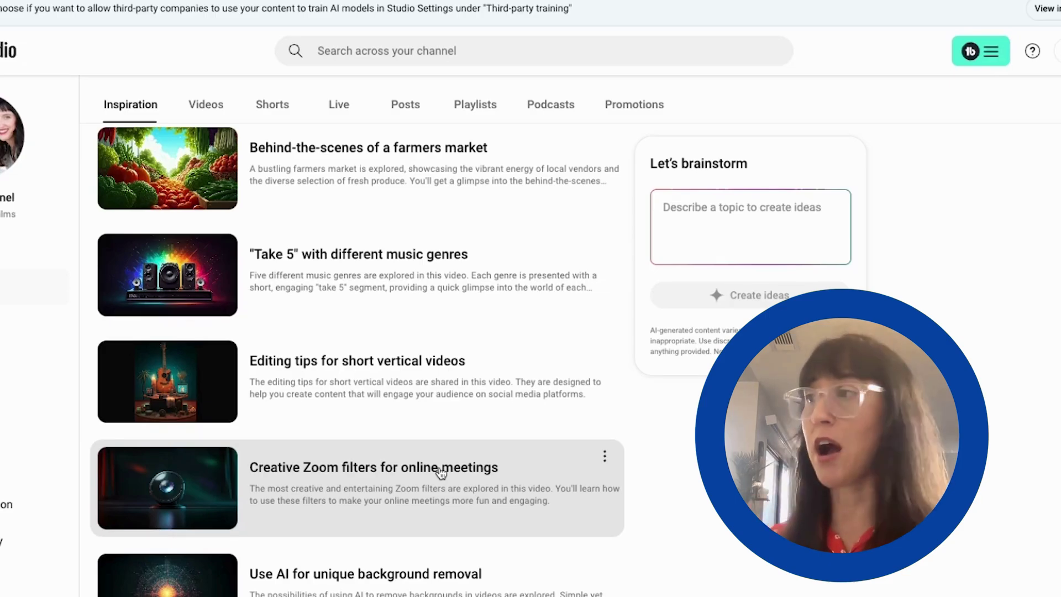
scroll(371, 316, "up", 3)
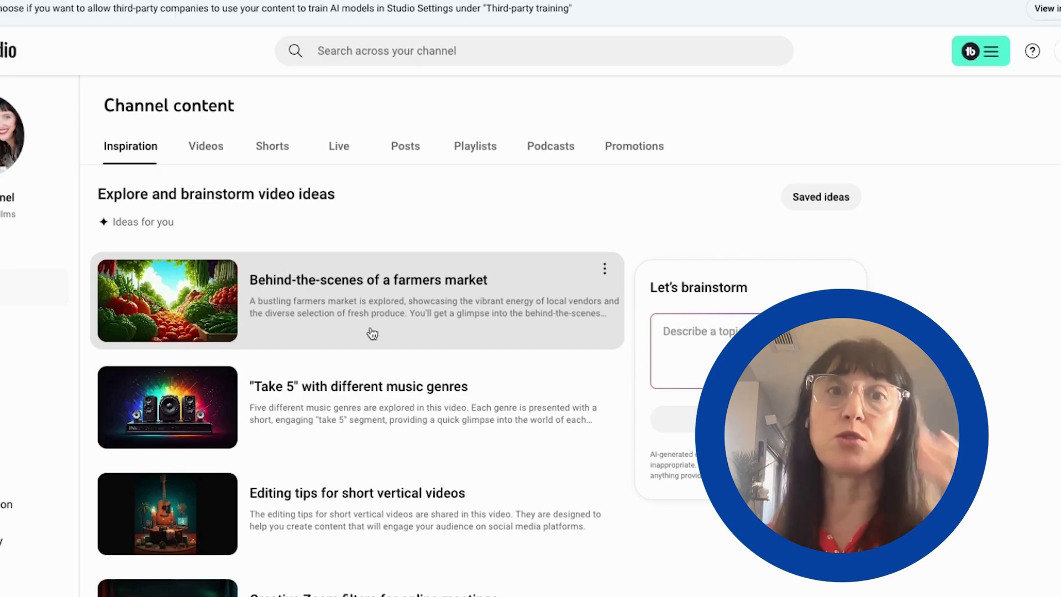
scroll(375, 356, "down", 3)
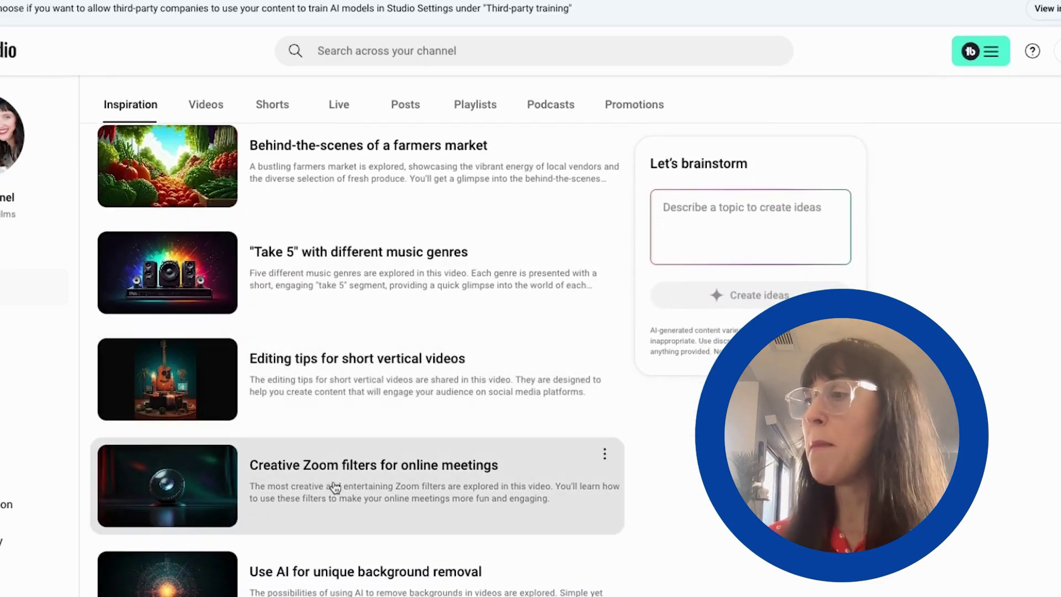
left_click(423, 480)
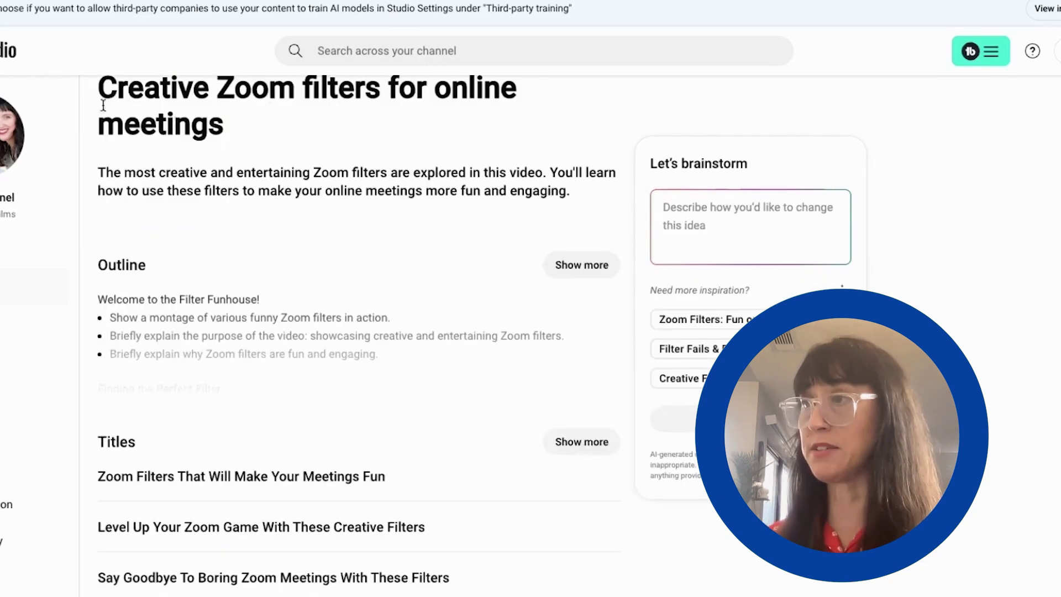
left_click_drag(99, 91, 234, 143)
key("ctrl+c")
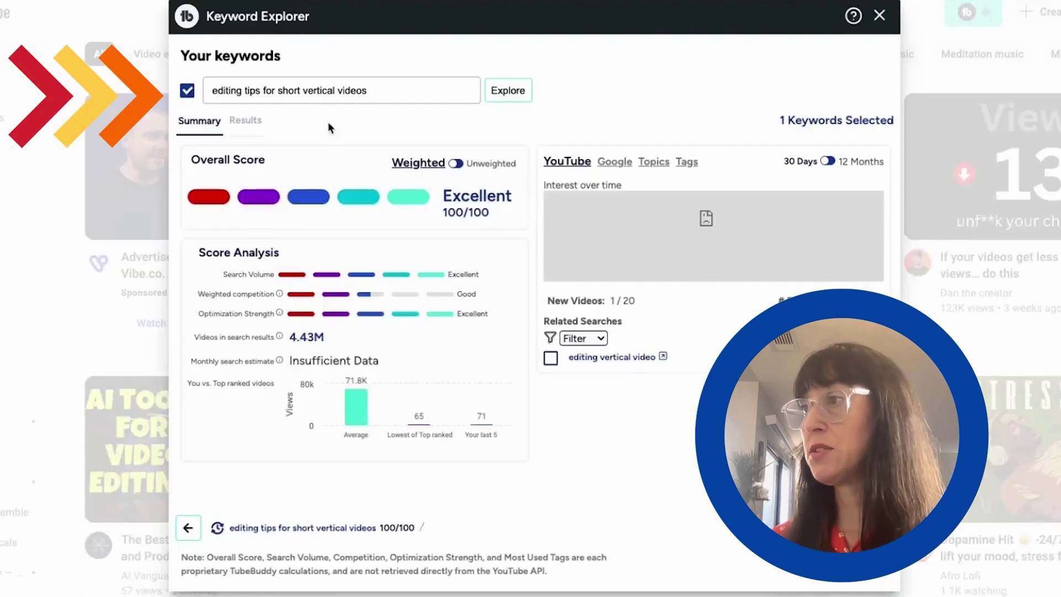
triple_click(318, 95)
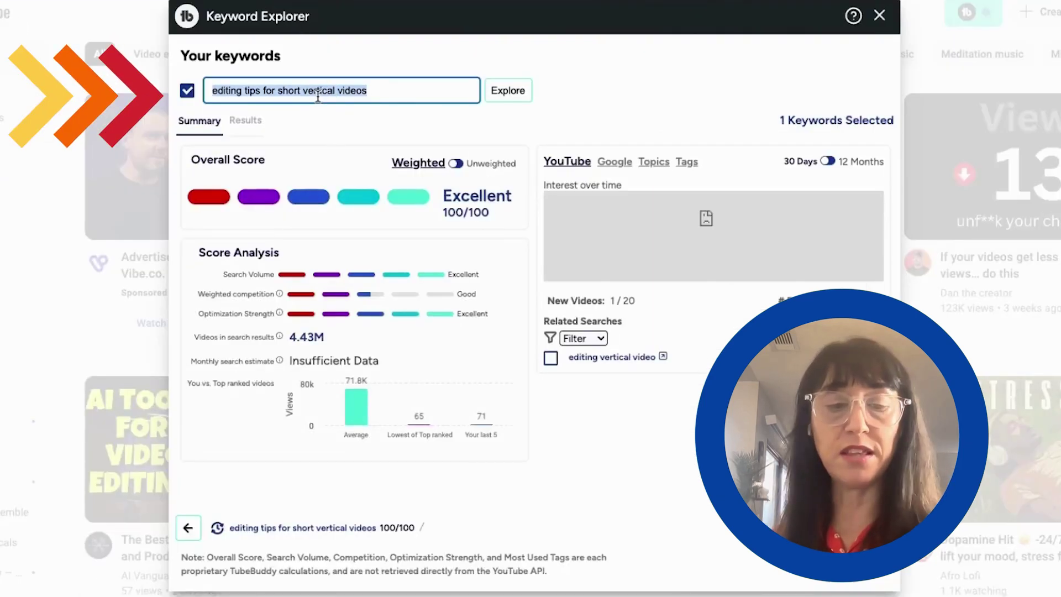
Step: Score "Creative Zoom filters for online meetings" (Good, 54/100) and "Zoom Filters That Will Make Your Meetings Fun" (Excellent, 100/100), then close Keyword Explorer
key("ctrl+v")
left_click(506, 93)
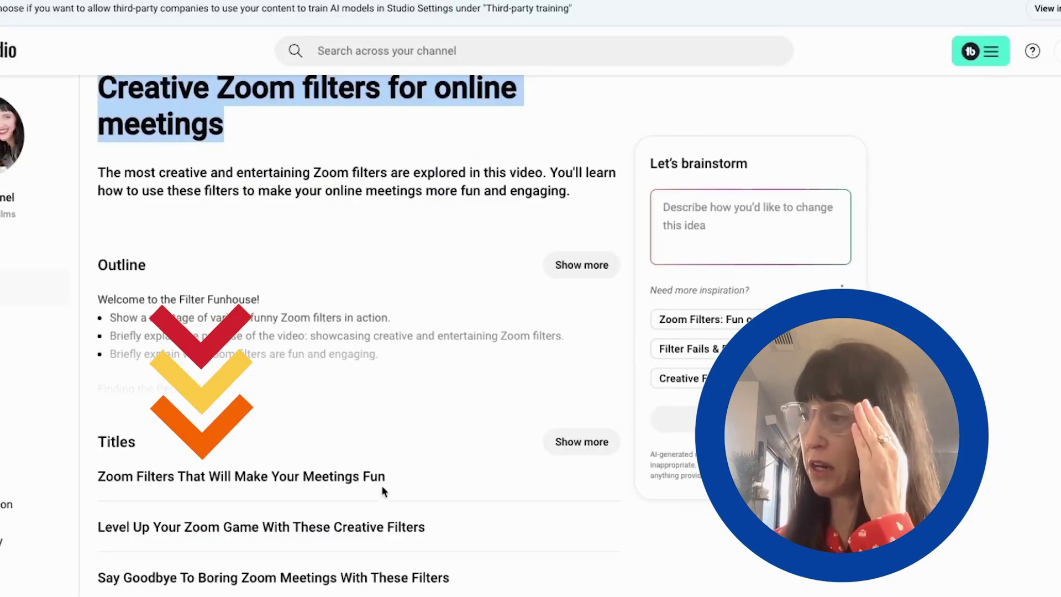
left_click_drag(382, 488, 101, 482)
key("ctrl+c")
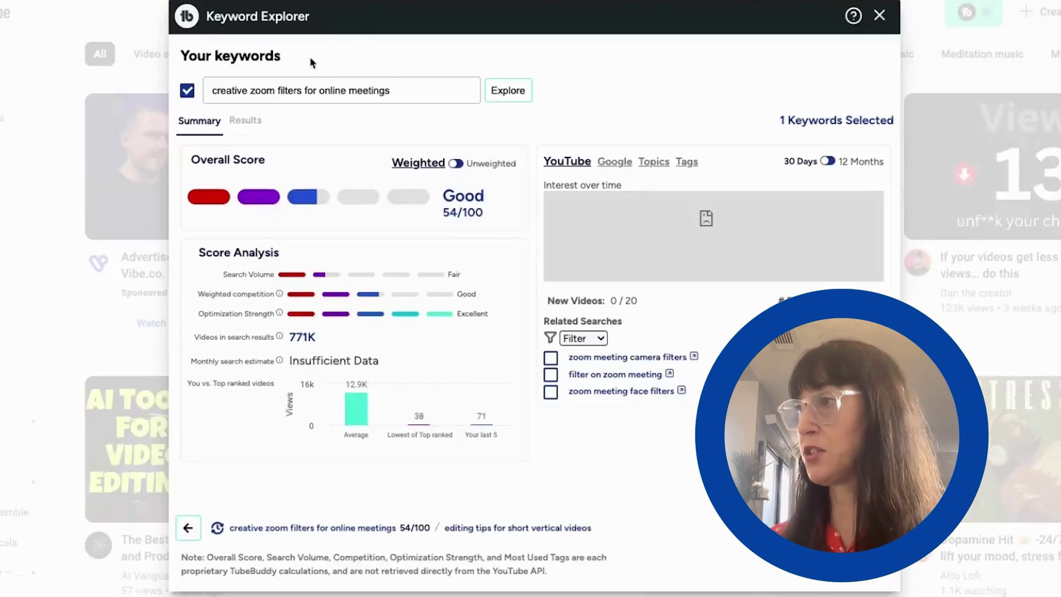
left_click(308, 88)
key("ctrl+a")
key("ctrl+v")
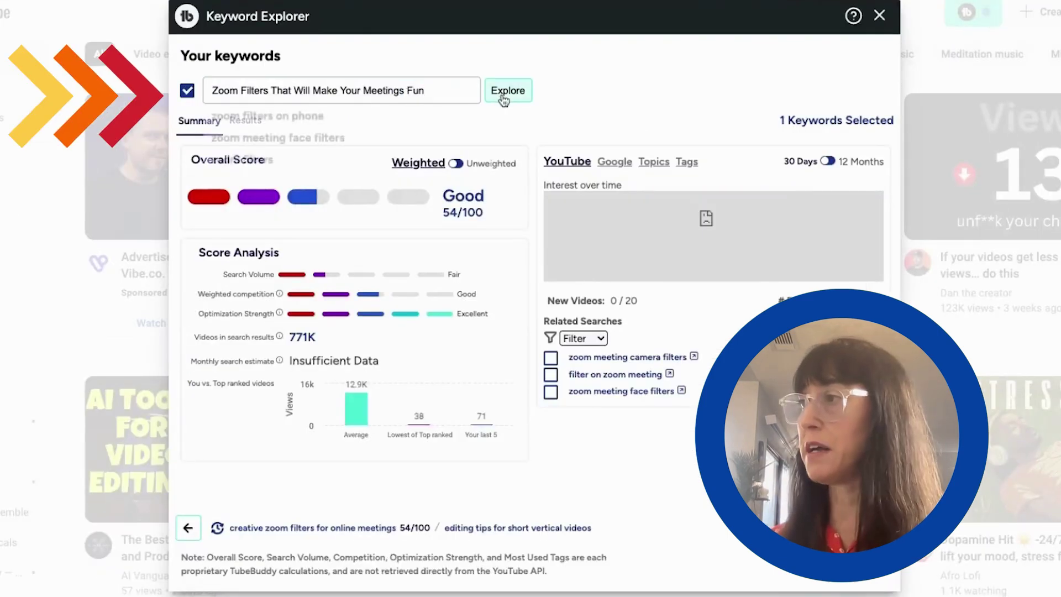
left_click(508, 91)
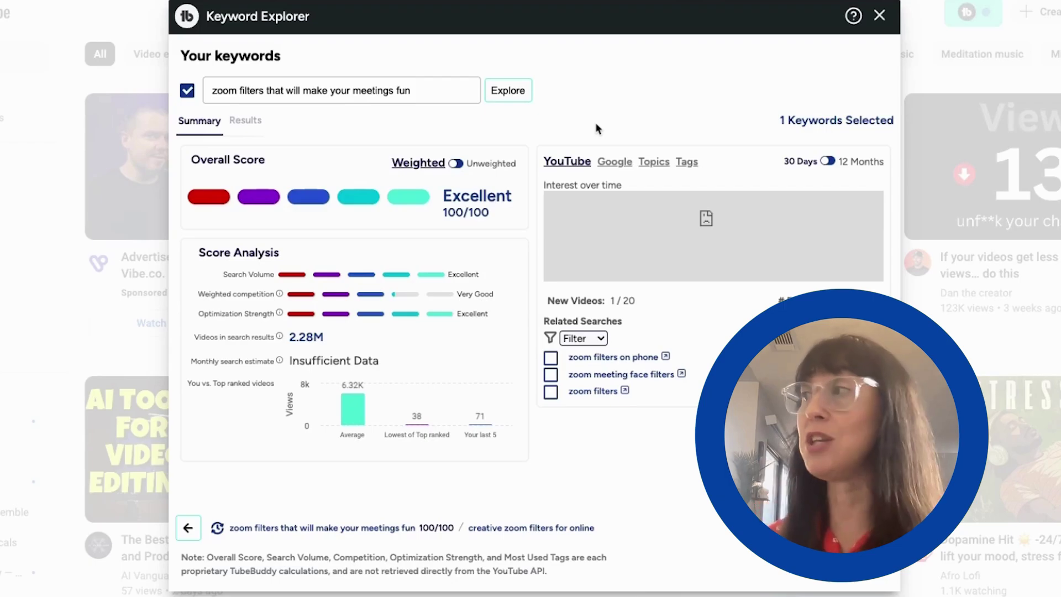
left_click(878, 17)
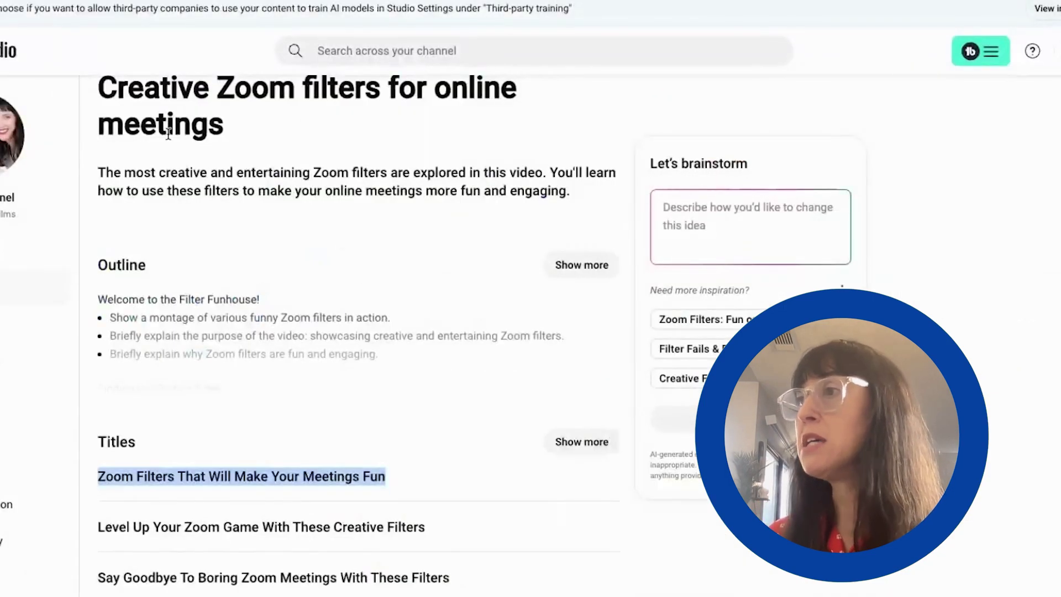
Step: Save the Creative Zoom filters idea and expand its full outline
scroll(149, 134, "up", 2)
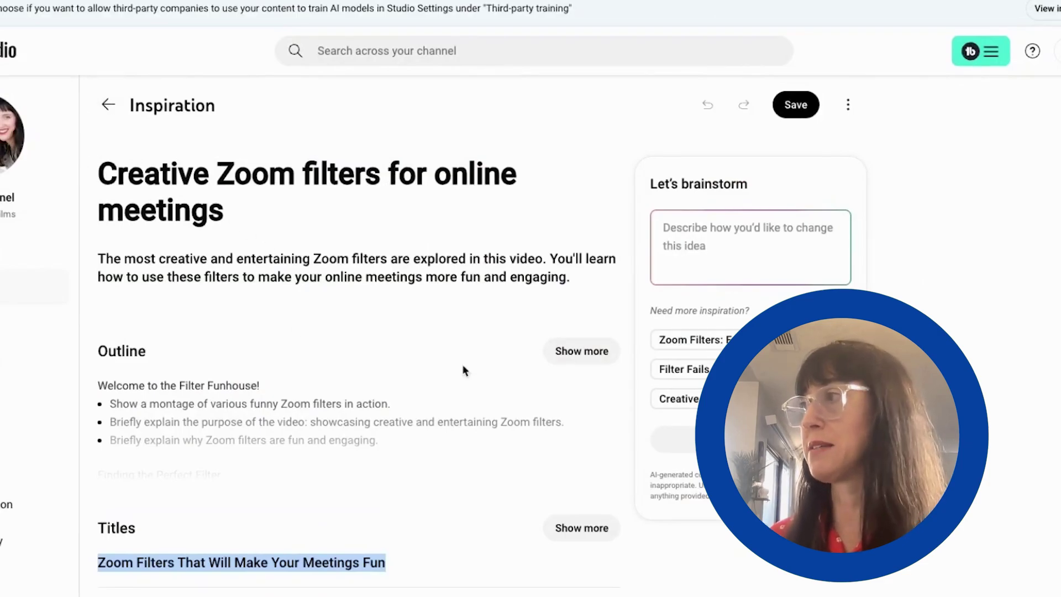
left_click(795, 104)
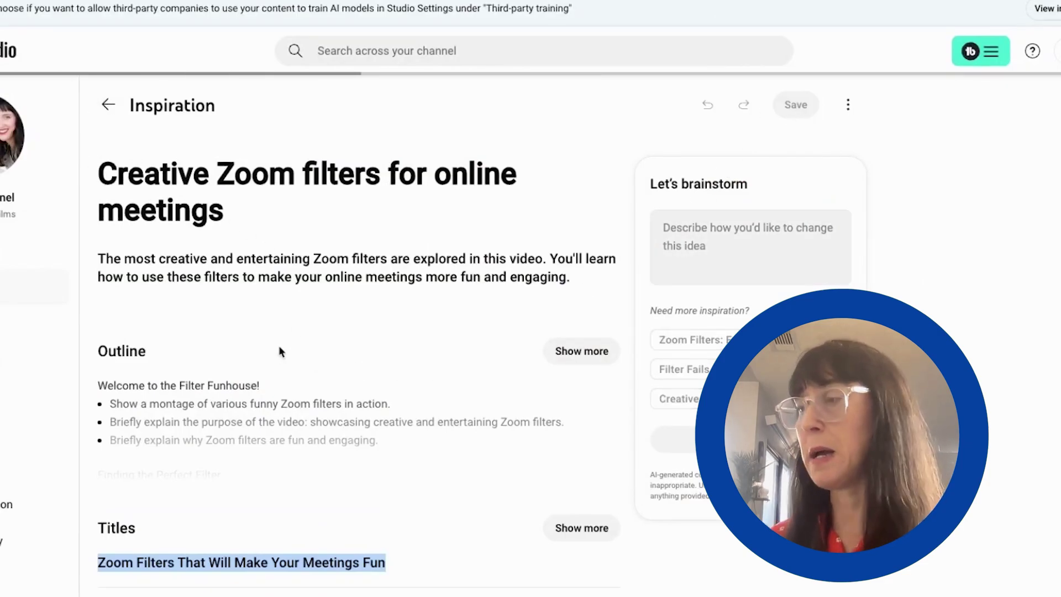
left_click(554, 358)
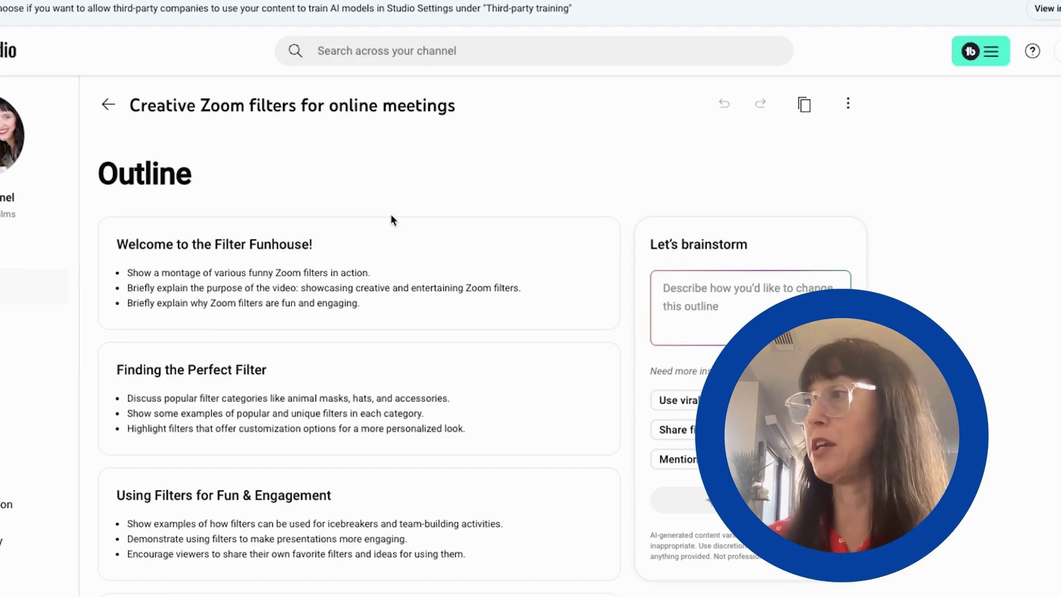
mouse_move(499, 225)
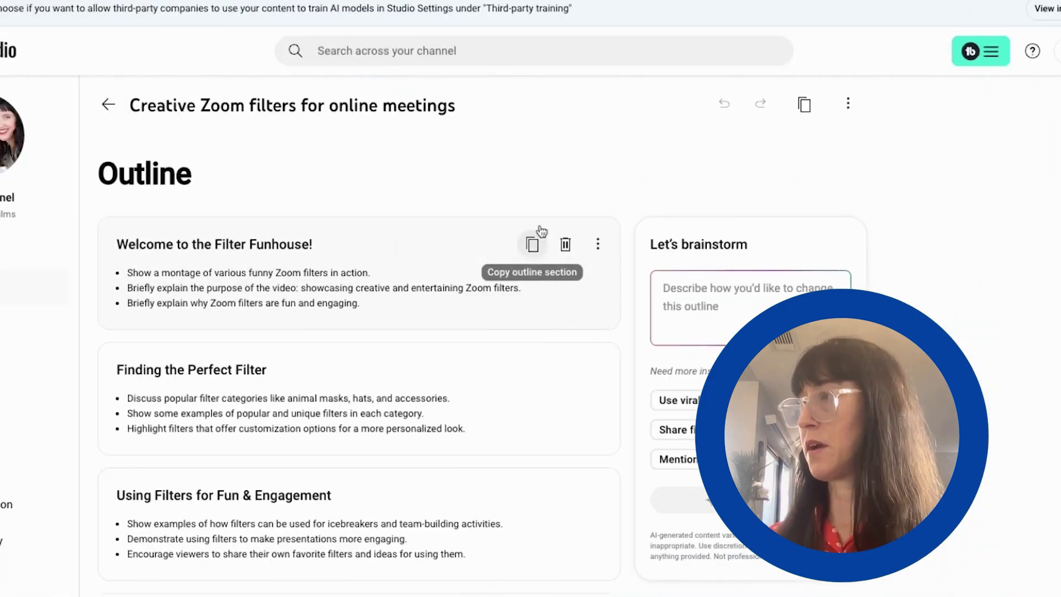
Step: Copy the 'Welcome to the Filter Funhouse!' outline section from Studio and paste its three bullets into the Doc
left_click(536, 238)
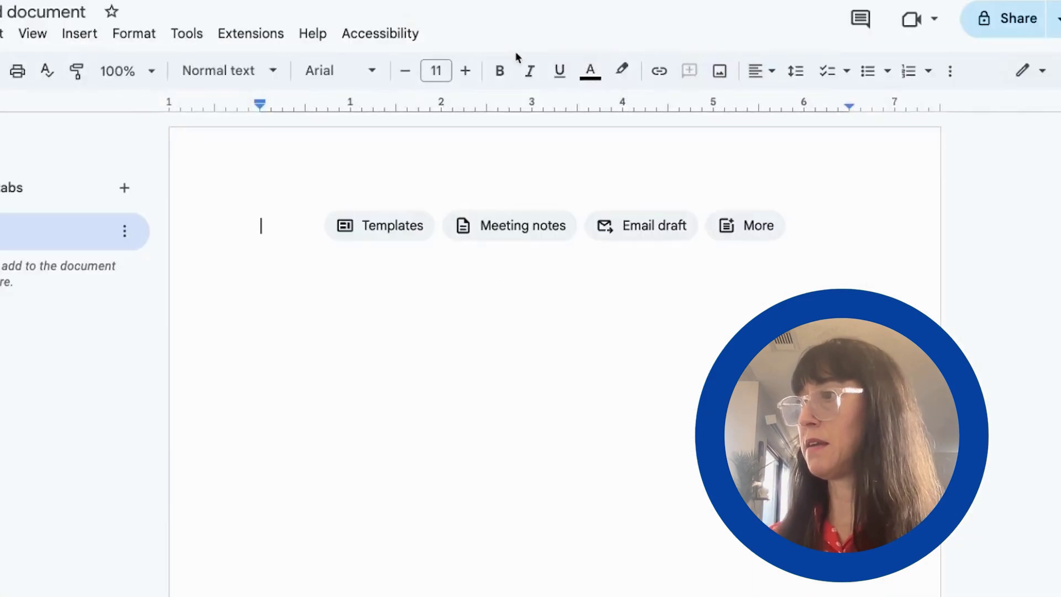
key("ctrl+v")
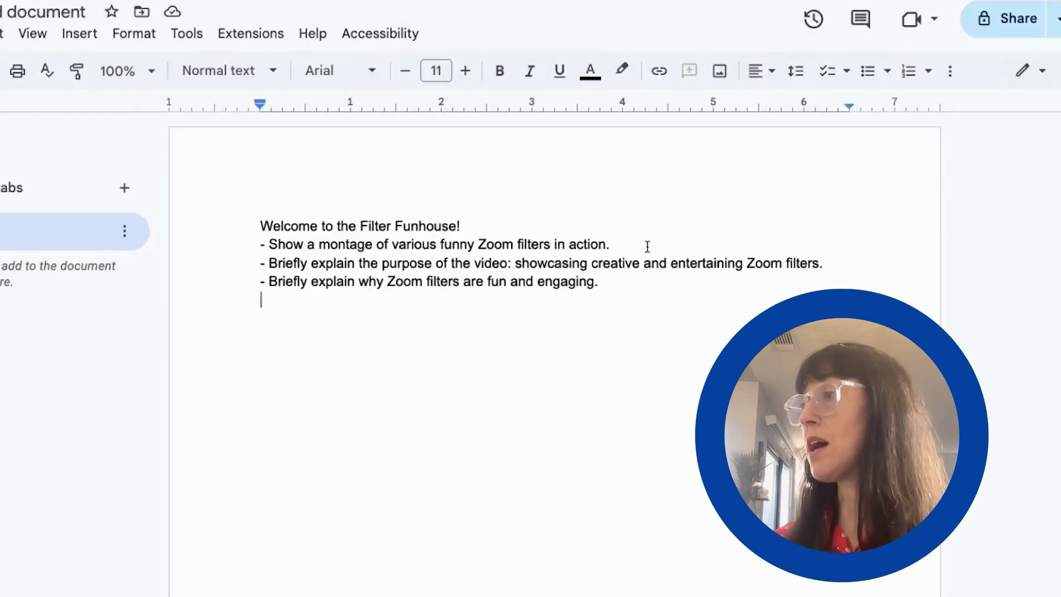
left_click(620, 241)
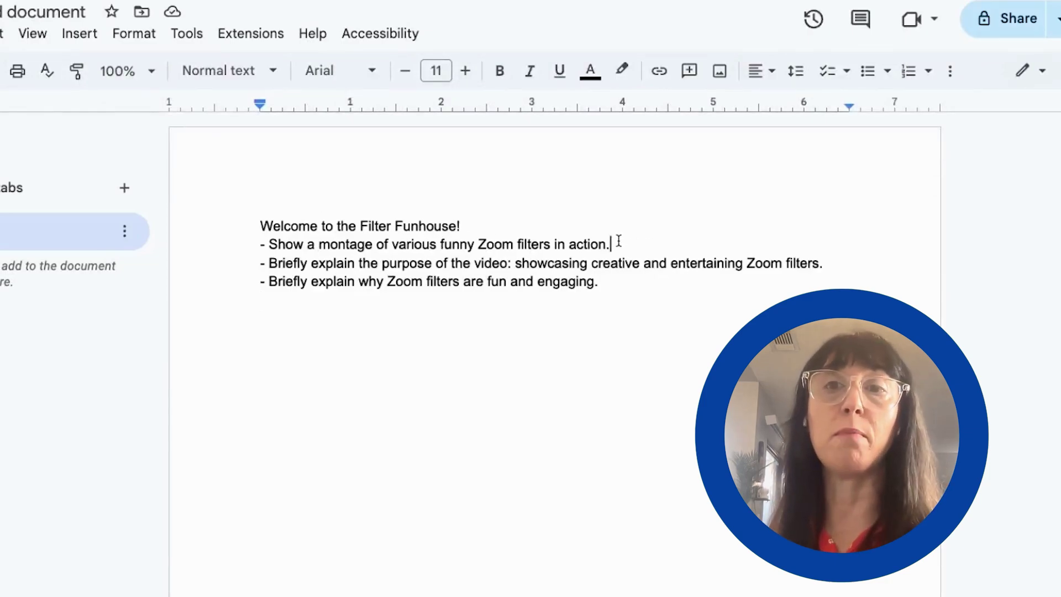